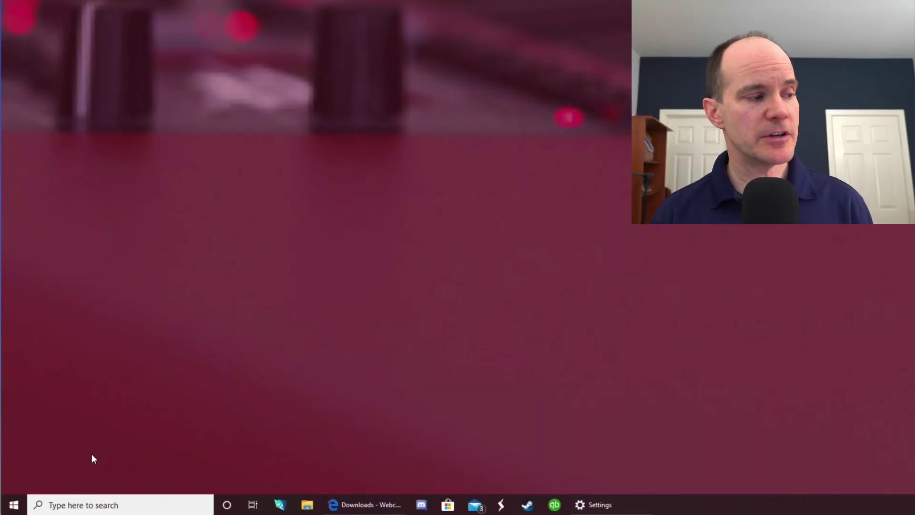
- Search Windows for 'cam' and launch the Camera app's live webcam view
{"action": "left_click", "coordinate": [116, 503]}
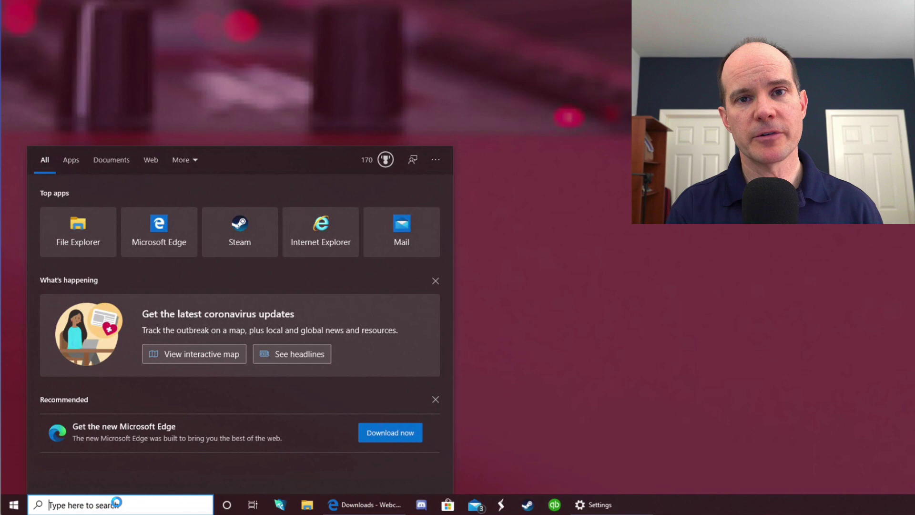
{"action": "type", "text": "win"}
{"action": "key", "text": "BackSpace"}
{"action": "key", "text": "BackSpace"}
{"action": "key", "text": "BackSpace"}
{"action": "type", "text": "cam"}
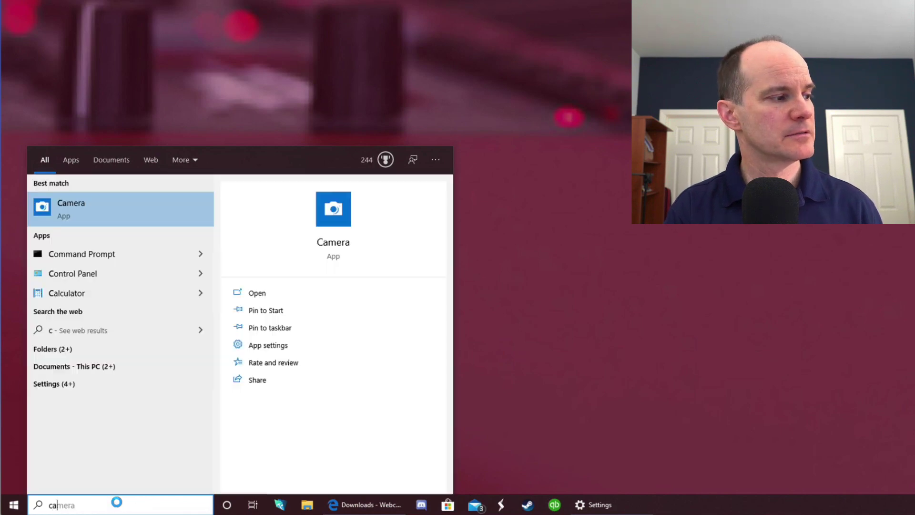
{"action": "left_click", "coordinate": [153, 205]}
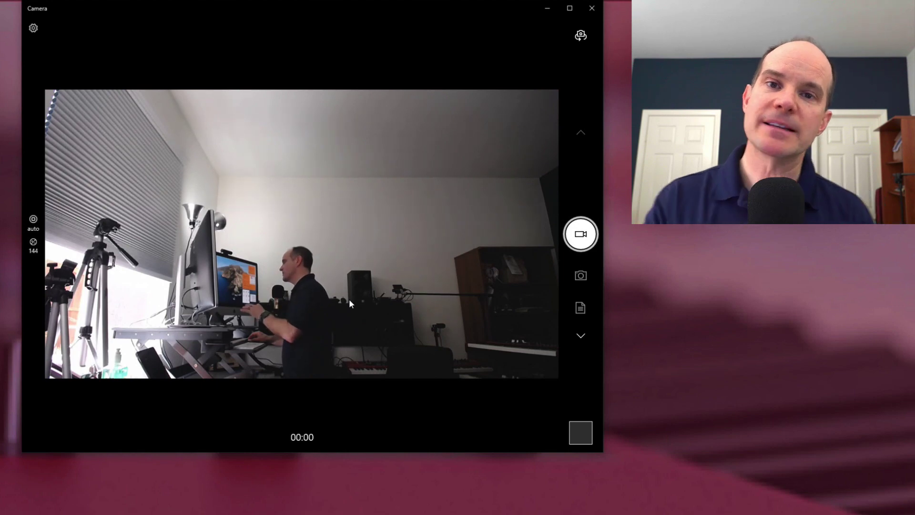
- Switch Camera to photo mode and drag the webcam focus slider in the pro controls
{"action": "left_click", "coordinate": [581, 275]}
{"action": "scroll", "coordinate": [581, 274], "scroll_direction": "up", "scroll_amount": 1}
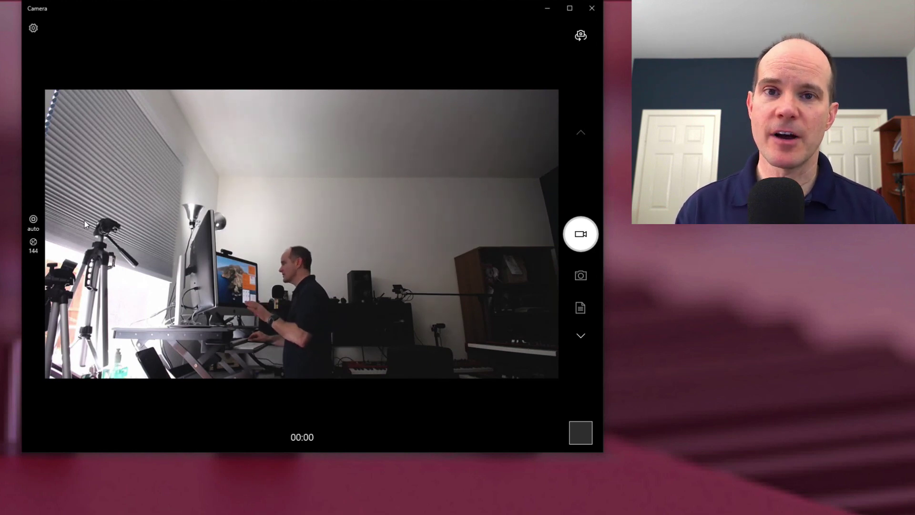
{"action": "left_click", "coordinate": [32, 221]}
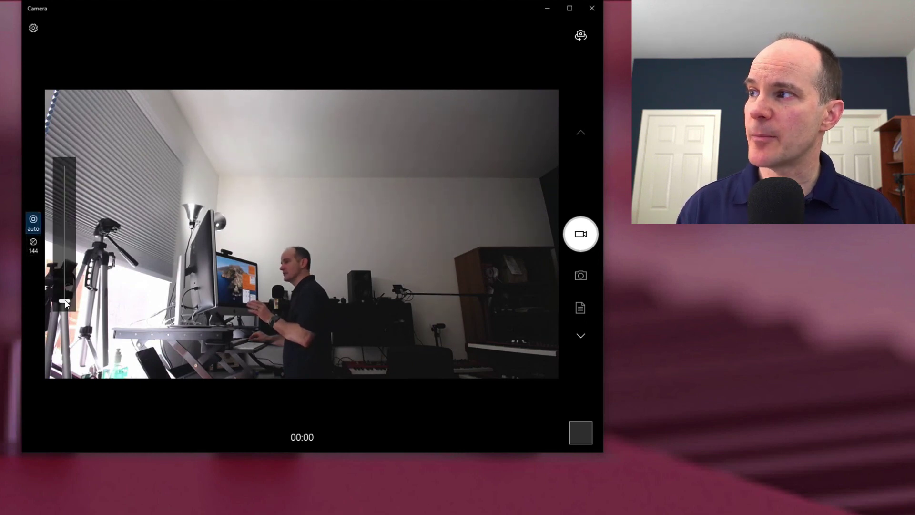
{"action": "left_click_drag", "start_coordinate": [64, 273], "coordinate": [78, 297]}
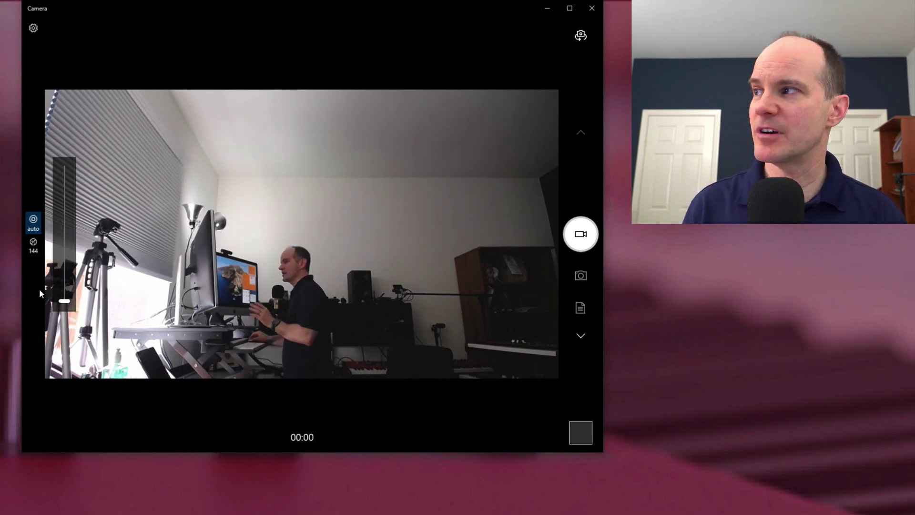
- Drag the webcam brightness slider up until it reads 128
{"action": "left_click", "coordinate": [33, 245]}
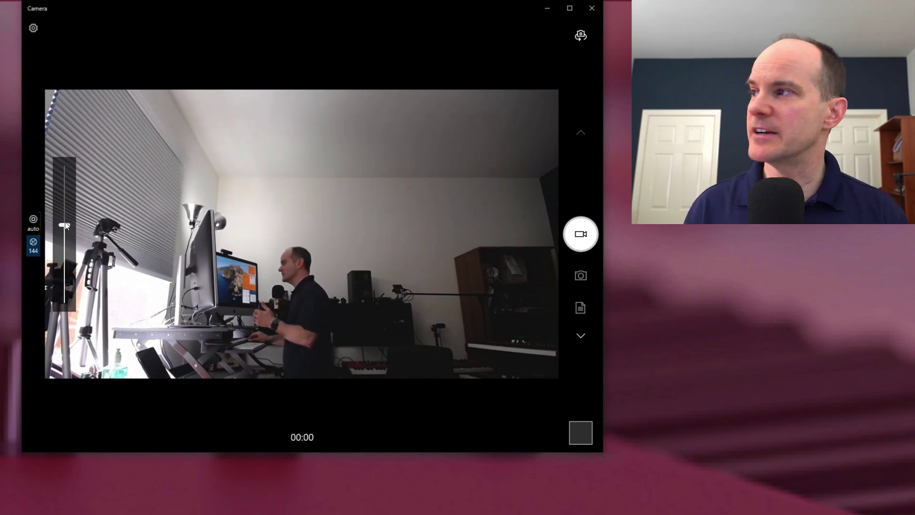
{"action": "left_click_drag", "start_coordinate": [65, 222], "coordinate": [78, 236]}
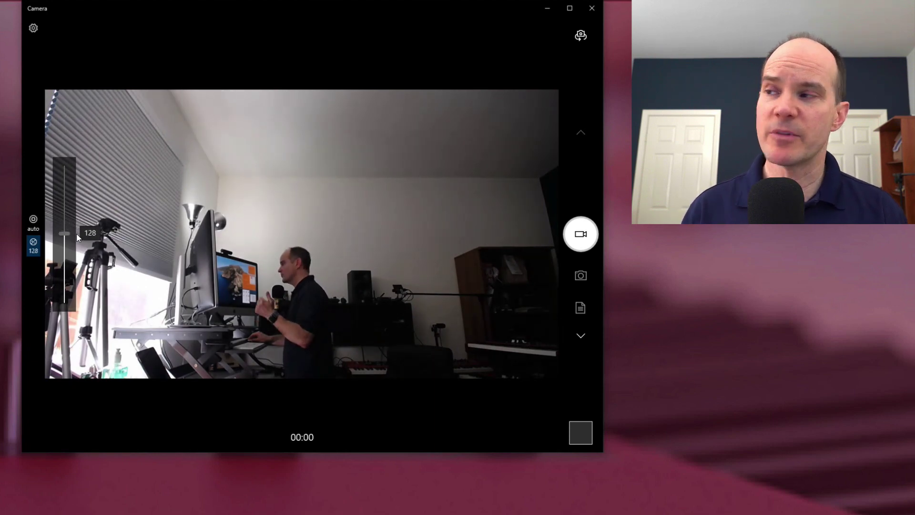
{"action": "left_click_drag", "start_coordinate": [78, 237], "coordinate": [77, 237]}
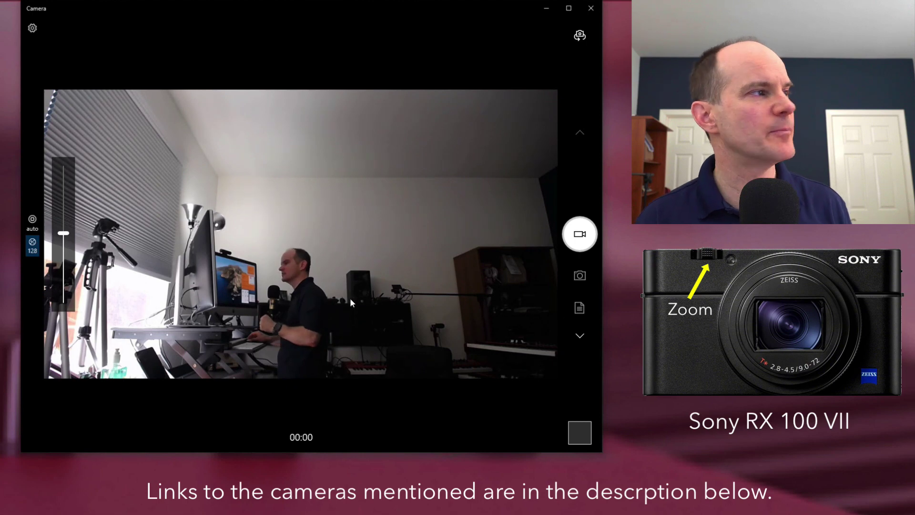
- In Camera settings, keep video quality at 1080p 16:9 30fps
{"action": "left_click", "coordinate": [32, 28]}
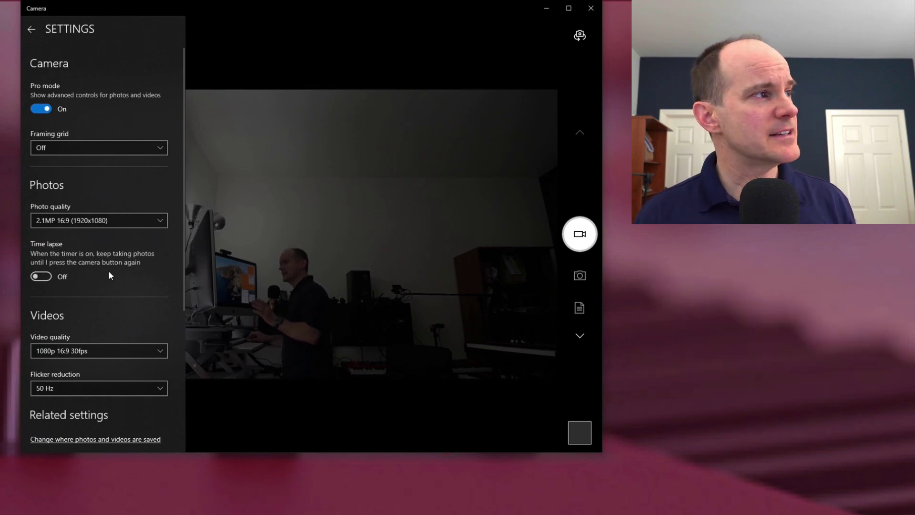
{"action": "scroll", "coordinate": [84, 348], "scroll_direction": "down", "scroll_amount": 1}
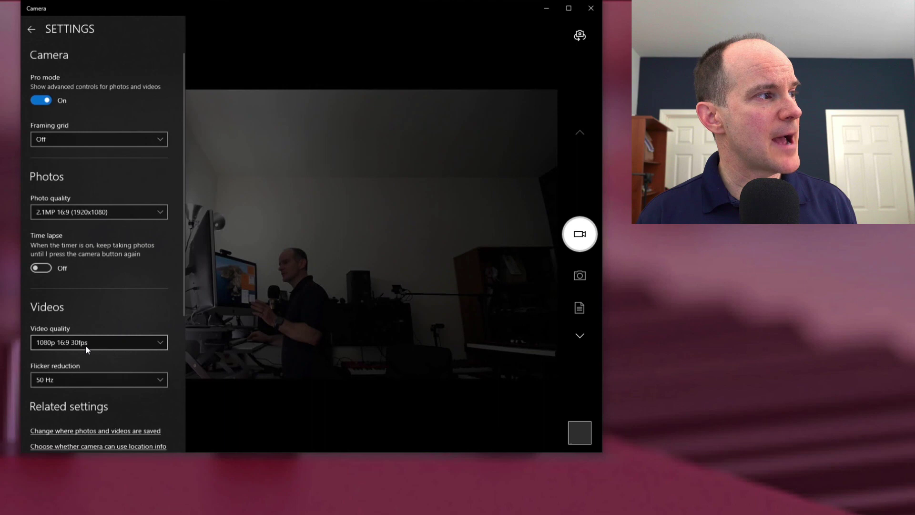
{"action": "left_click", "coordinate": [87, 342]}
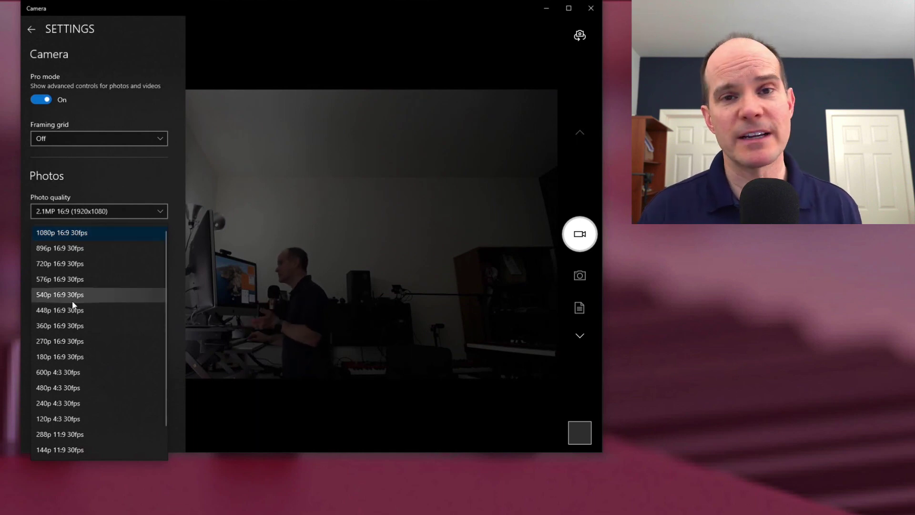
{"action": "left_click", "coordinate": [118, 184]}
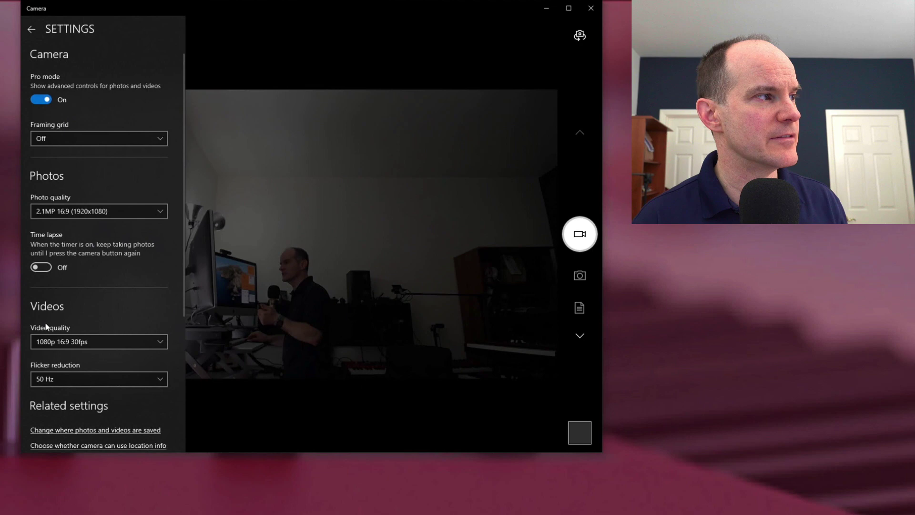
- Change flicker reduction from 50 Hz to 60 Hz and return to the camera preview
{"action": "left_click", "coordinate": [80, 379]}
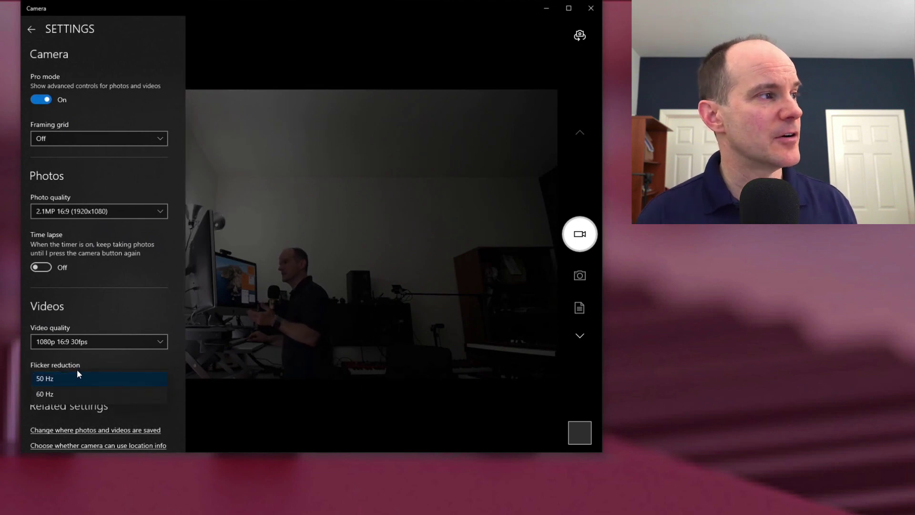
{"action": "left_click", "coordinate": [129, 294]}
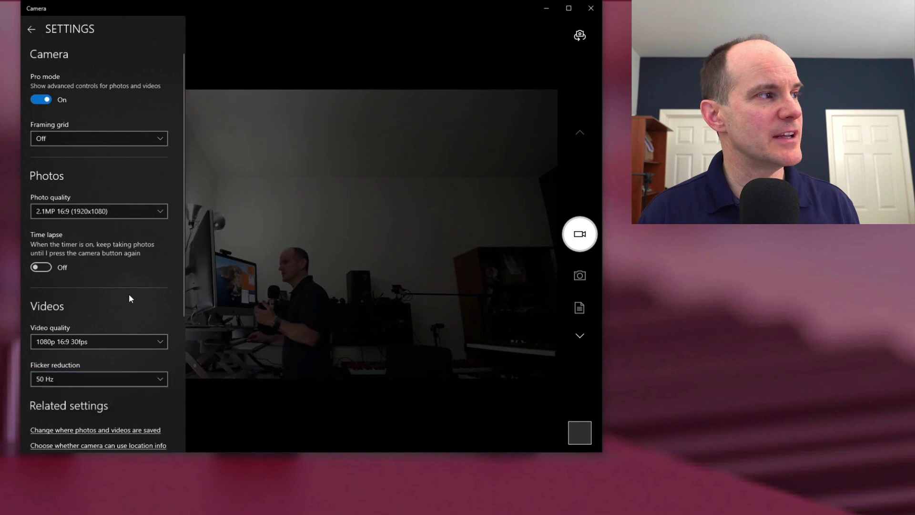
{"action": "left_click", "coordinate": [83, 379]}
{"action": "left_click", "coordinate": [83, 397]}
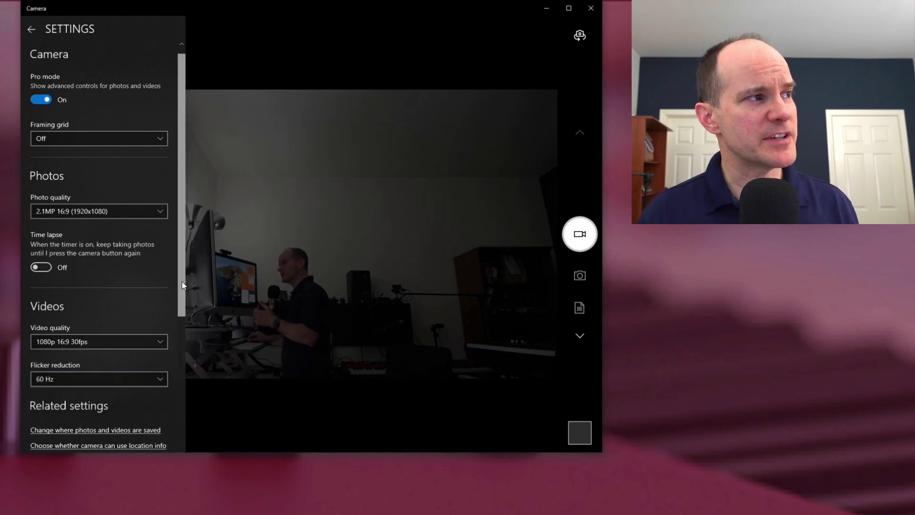
{"action": "left_click_drag", "start_coordinate": [179, 272], "coordinate": [178, 369]}
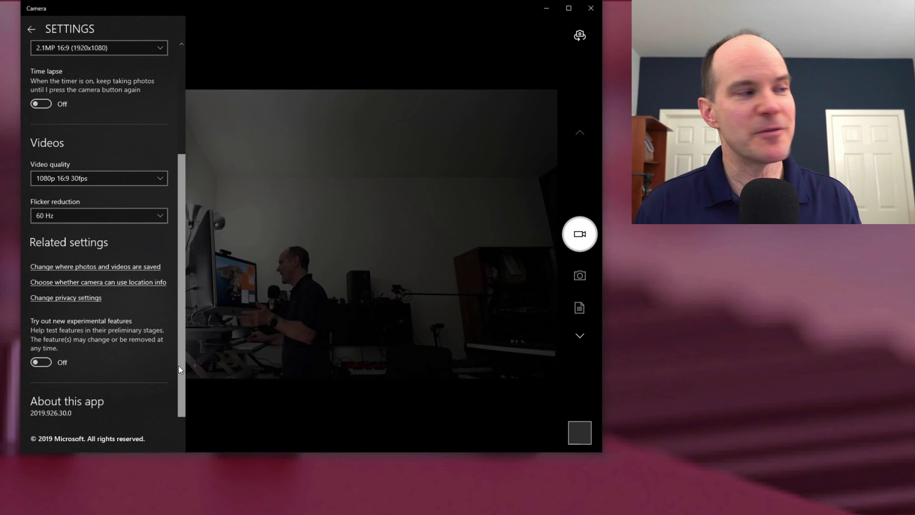
{"action": "left_click_drag", "start_coordinate": [178, 366], "coordinate": [169, 82]}
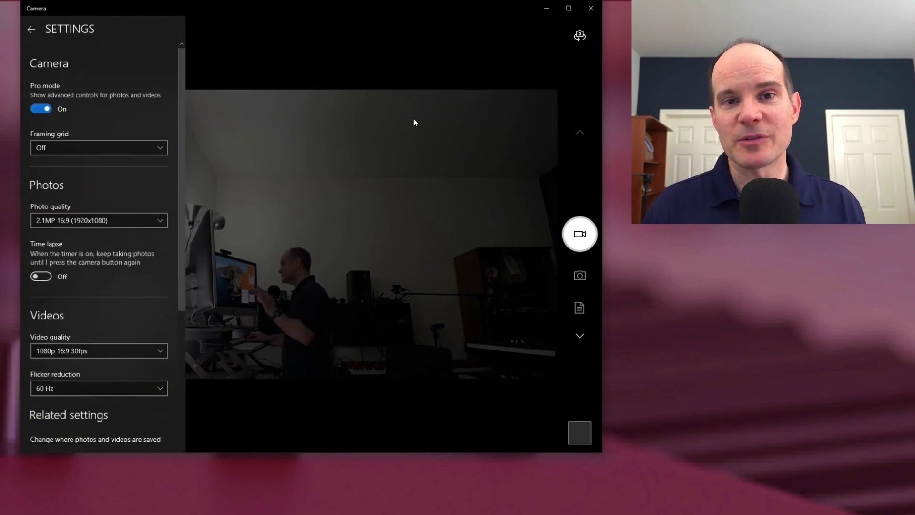
{"action": "left_click", "coordinate": [297, 55]}
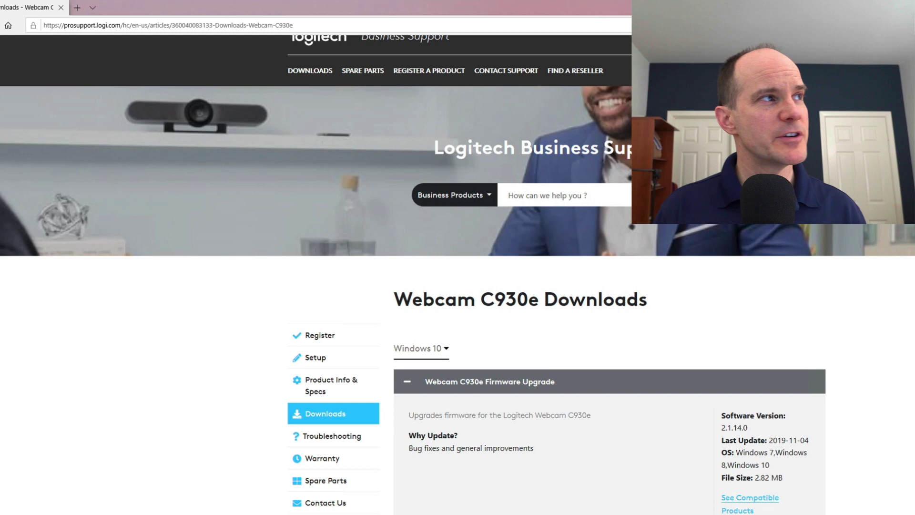
- On Logitech's downloads page, select the Webcams category and the Webcam C930e product
{"action": "left_click", "coordinate": [313, 26]}
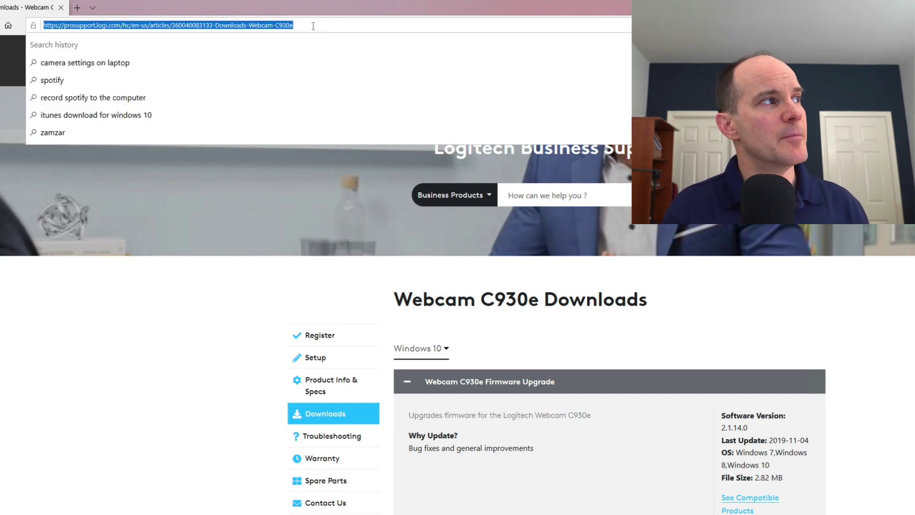
{"action": "key", "text": "Escape"}
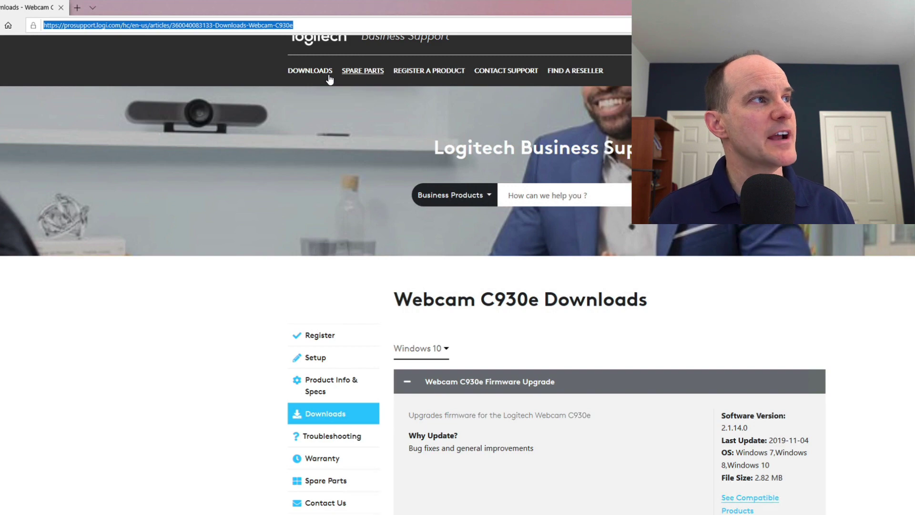
{"action": "left_click", "coordinate": [310, 71]}
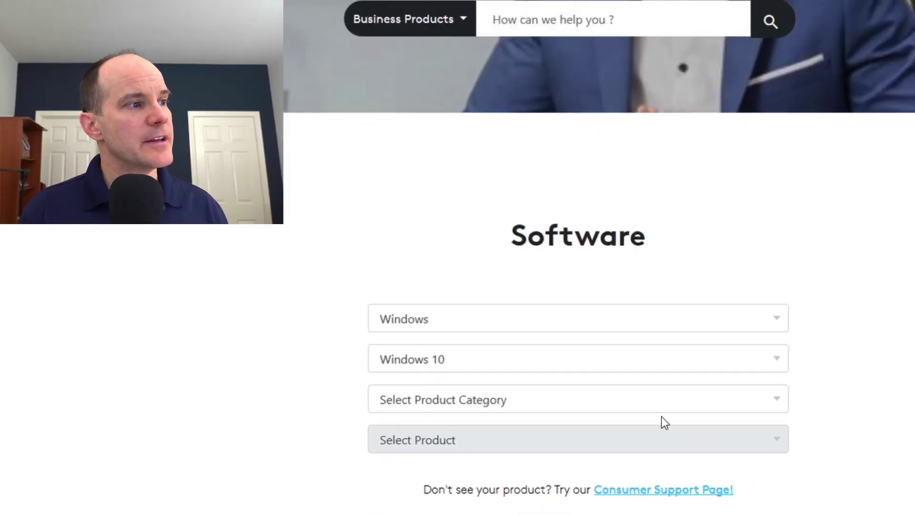
{"action": "left_click", "coordinate": [591, 404]}
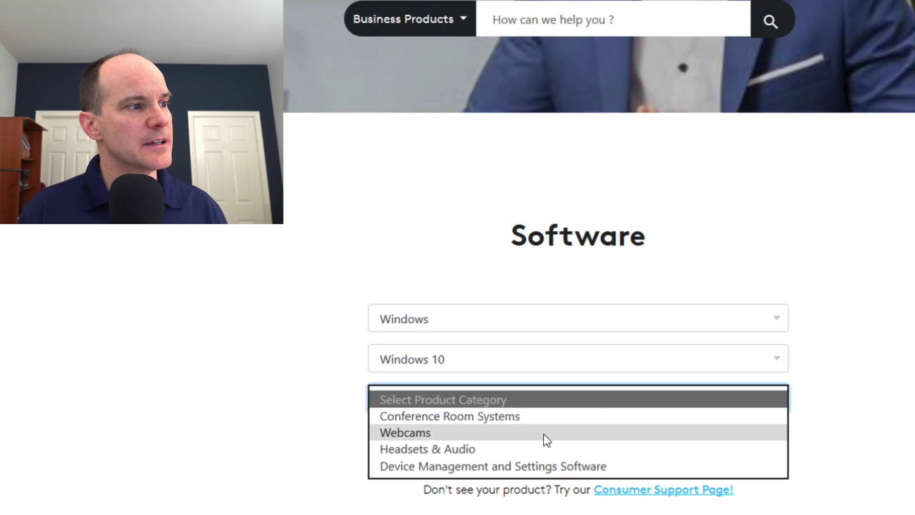
{"action": "left_click", "coordinate": [545, 434]}
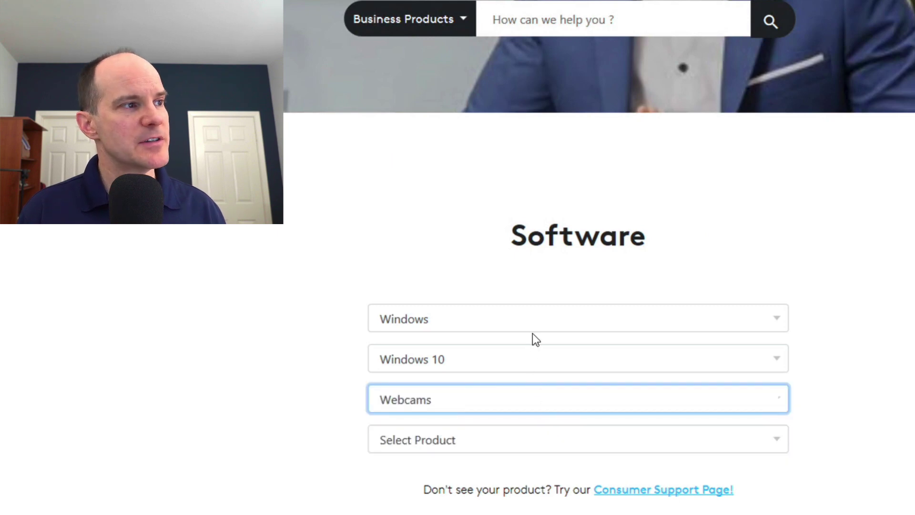
{"action": "left_click", "coordinate": [504, 442]}
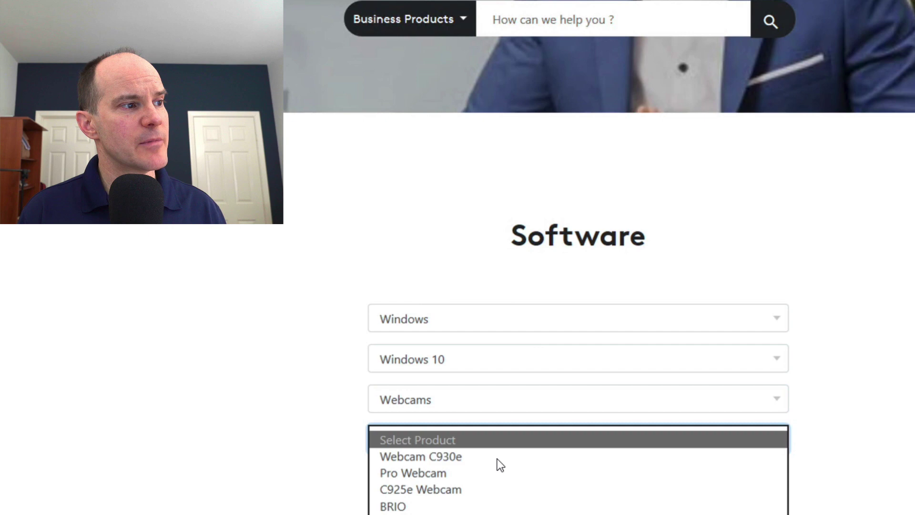
{"action": "left_click", "coordinate": [500, 457]}
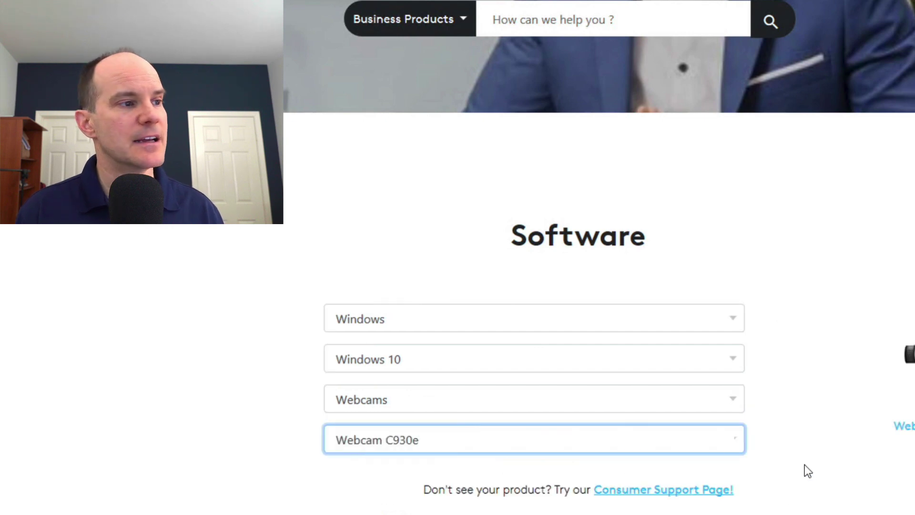
- Expand Camera Settings 2.3.117 and start downloading LogiCameraSettings_2.3.117.exe
{"action": "scroll", "coordinate": [794, 486], "scroll_direction": "down", "scroll_amount": 2}
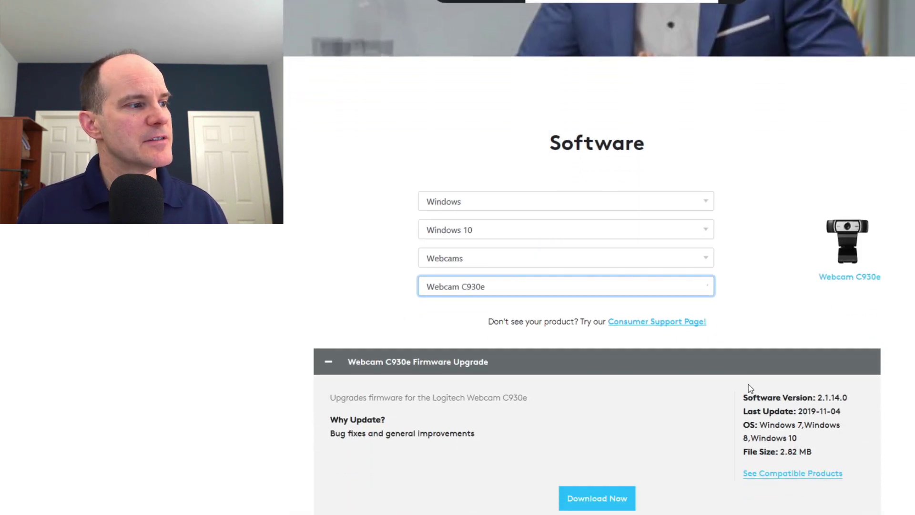
{"action": "scroll", "coordinate": [748, 387], "scroll_direction": "down", "scroll_amount": 1}
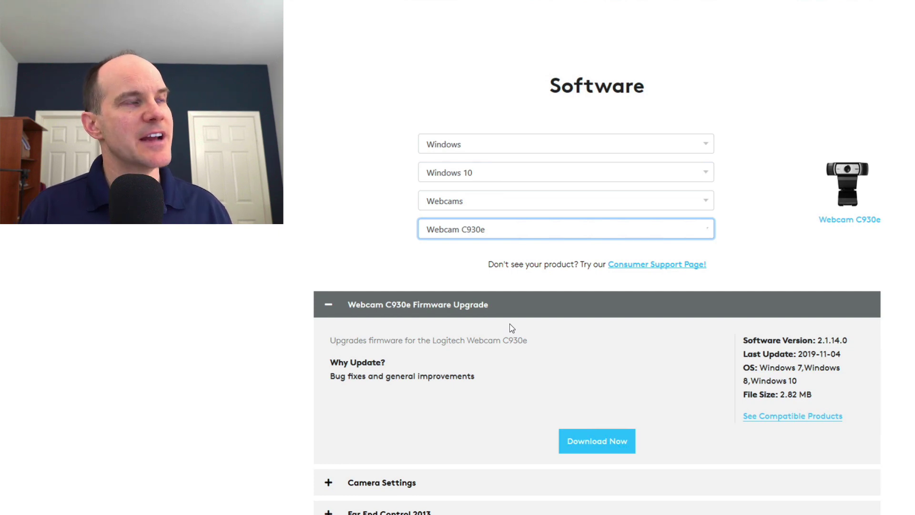
{"action": "scroll", "coordinate": [547, 358], "scroll_direction": "down", "scroll_amount": 1}
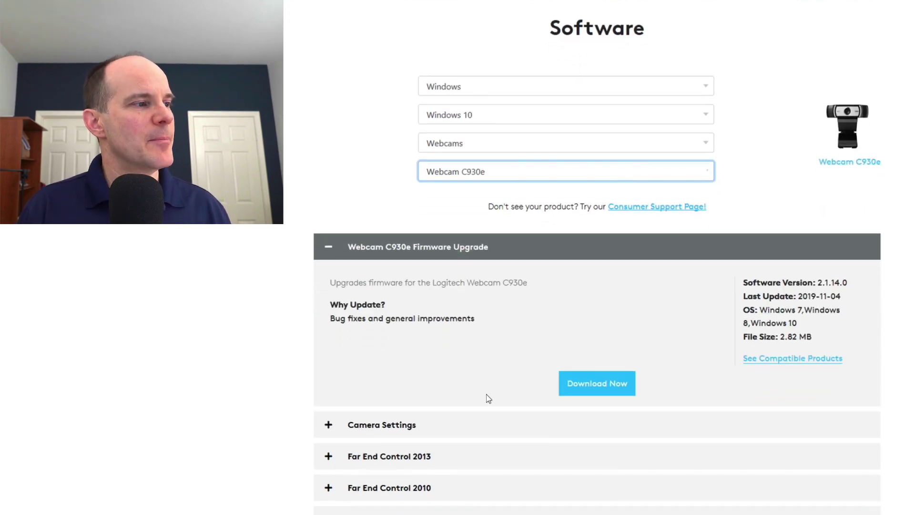
{"action": "left_click", "coordinate": [390, 430]}
{"action": "scroll", "coordinate": [401, 432], "scroll_direction": "down", "scroll_amount": 2}
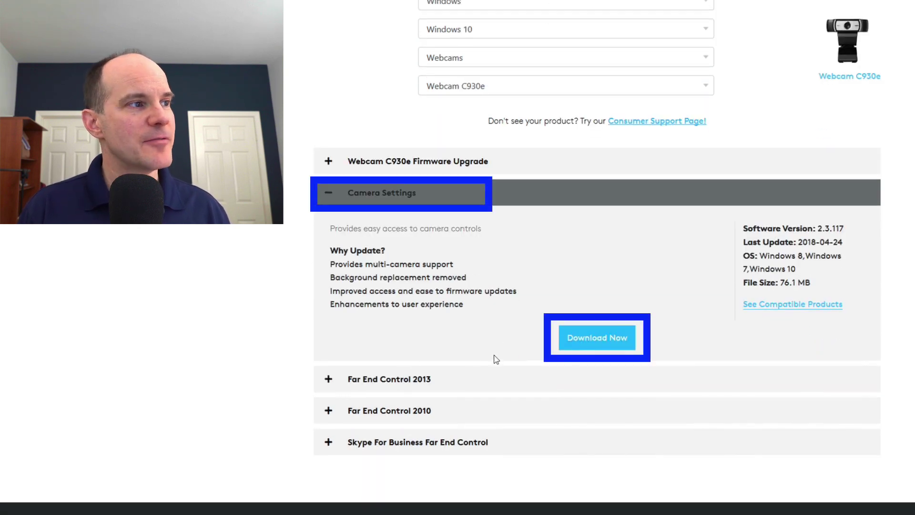
{"action": "left_click", "coordinate": [602, 339]}
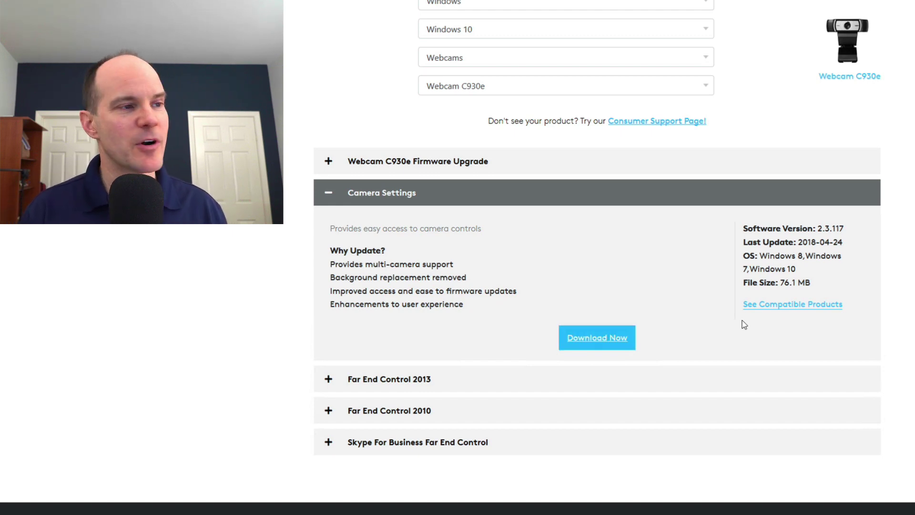
{"action": "left_click", "coordinate": [627, 337]}
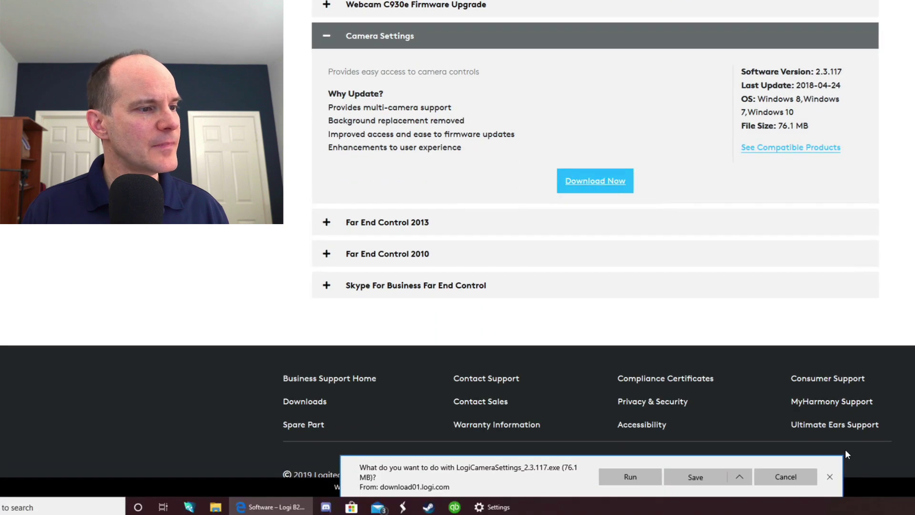
- Save the Camera Settings installer to the Desktop with Save as, then show the desktop
{"action": "left_click", "coordinate": [739, 477]}
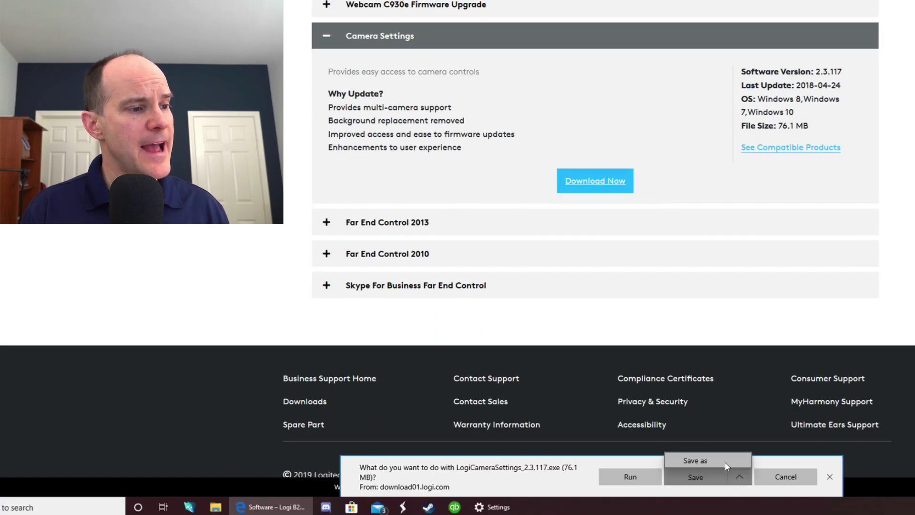
{"action": "left_click", "coordinate": [725, 462]}
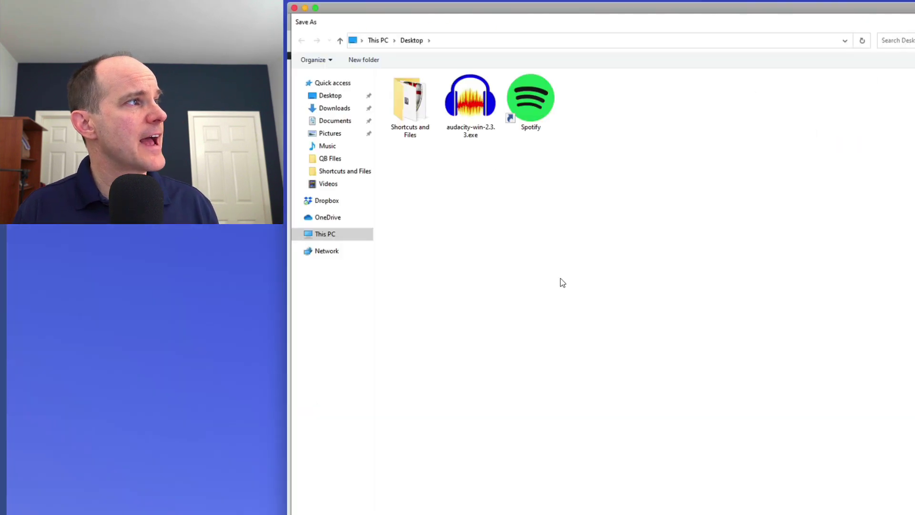
{"action": "key", "text": "Return"}
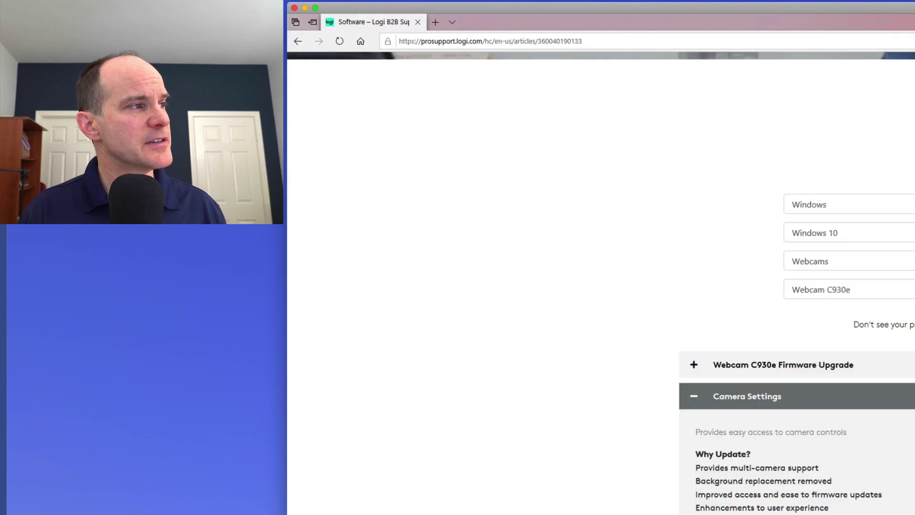
{"action": "key", "text": "super+d"}
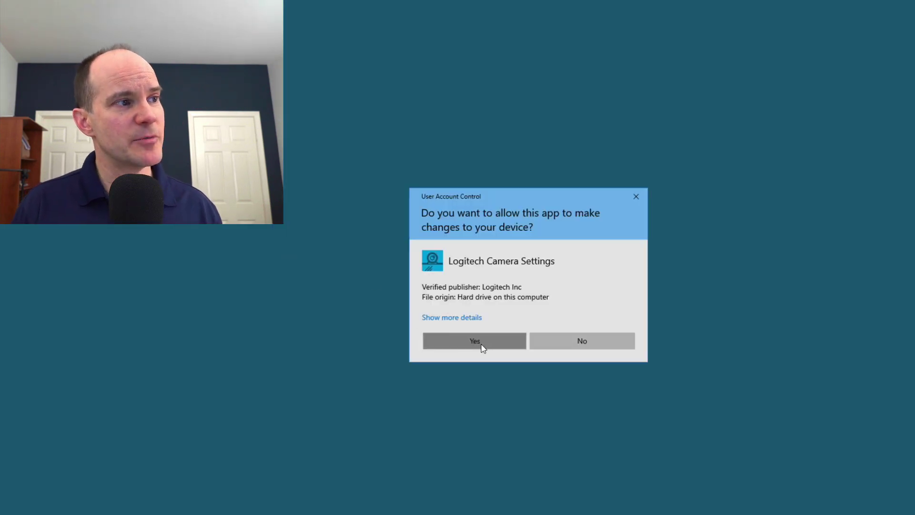
- Accept the licence terms and install Logitech Camera Settings
{"action": "left_click", "coordinate": [456, 331]}
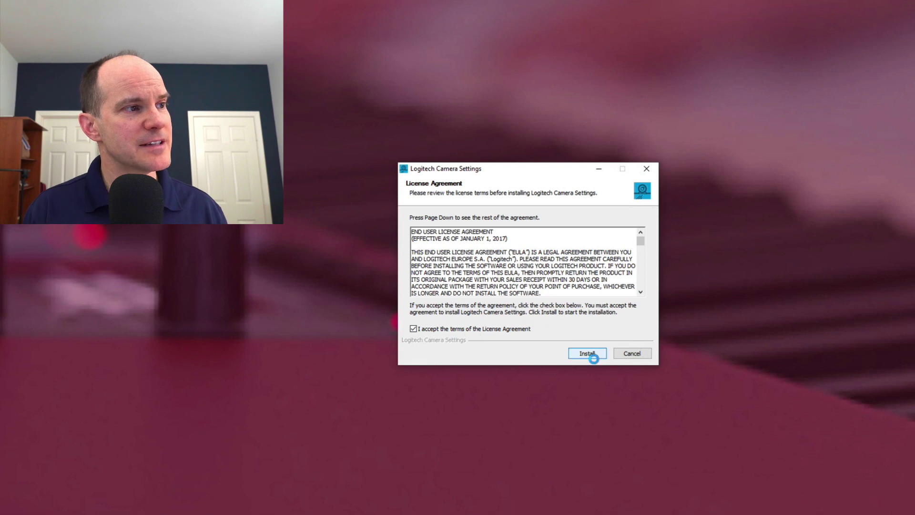
{"action": "left_click", "coordinate": [587, 354]}
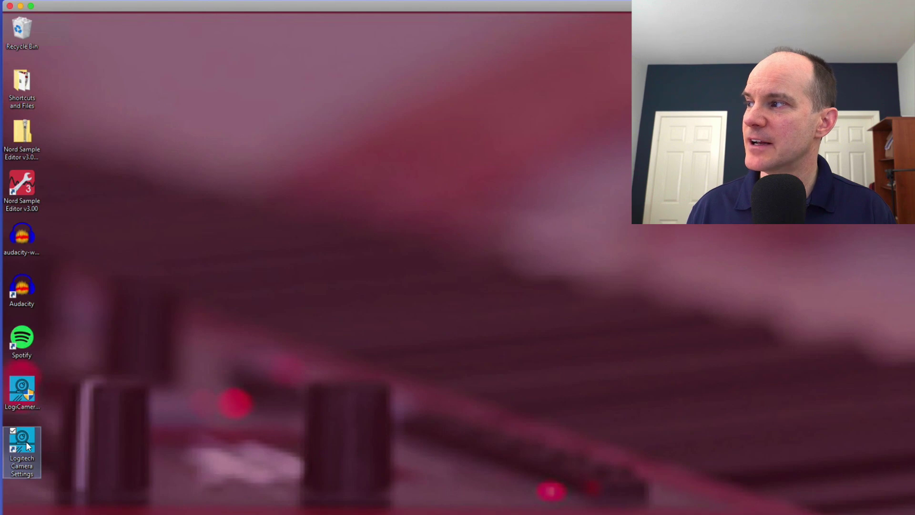
- Launch Logitech Camera Settings, attempt the offered update, and dismiss the update error
{"action": "double_click", "coordinate": [26, 441]}
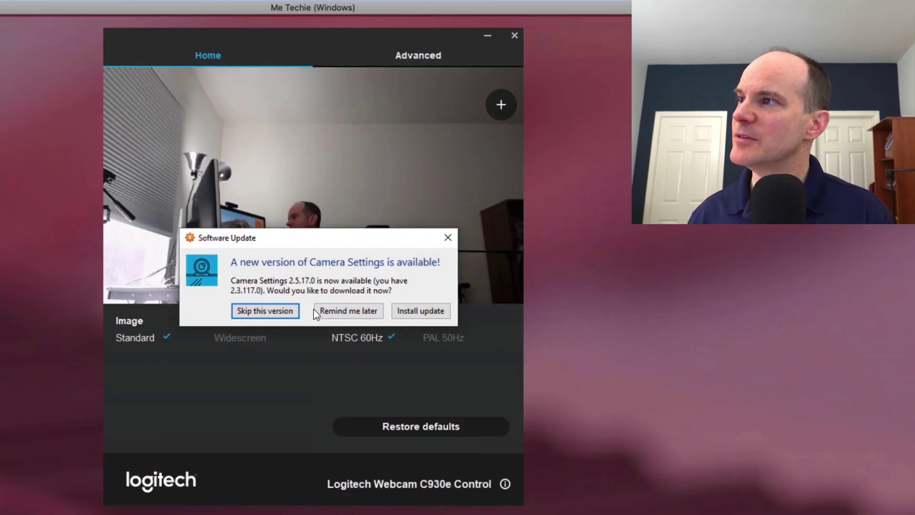
{"action": "left_click", "coordinate": [422, 311]}
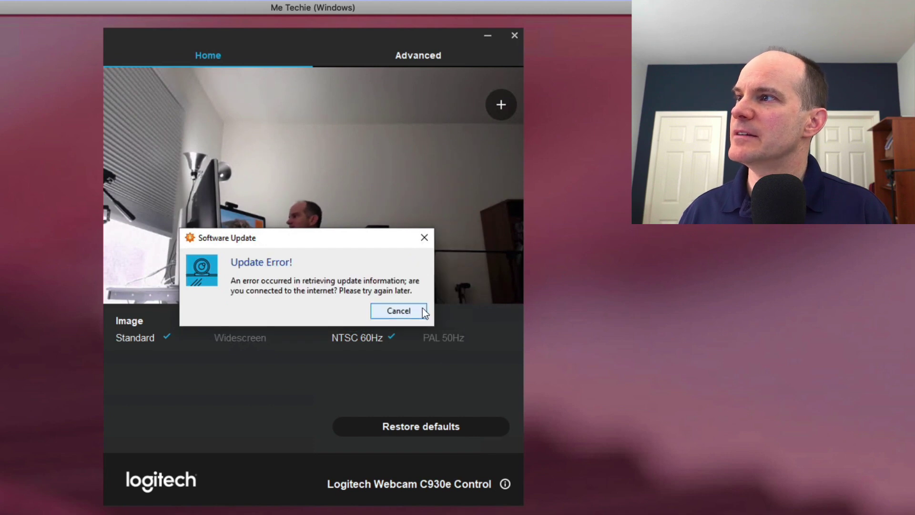
{"action": "left_click", "coordinate": [402, 311]}
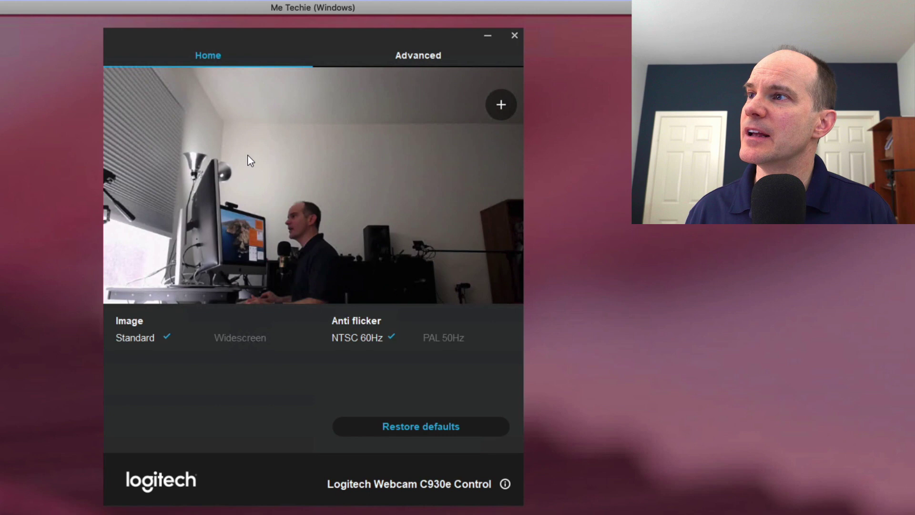
- Zoom in once and pan and tilt around the room, settling with the man near centre
{"action": "left_click", "coordinate": [501, 104]}
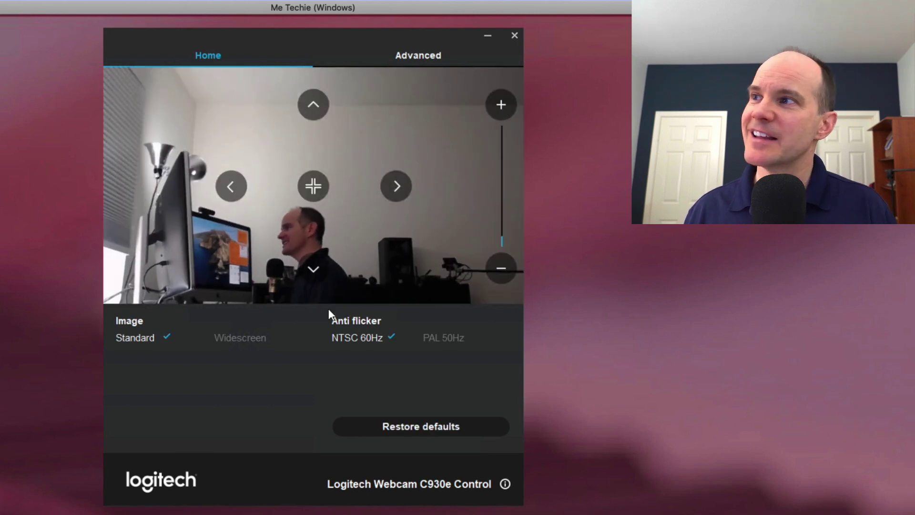
{"action": "left_click", "coordinate": [316, 269]}
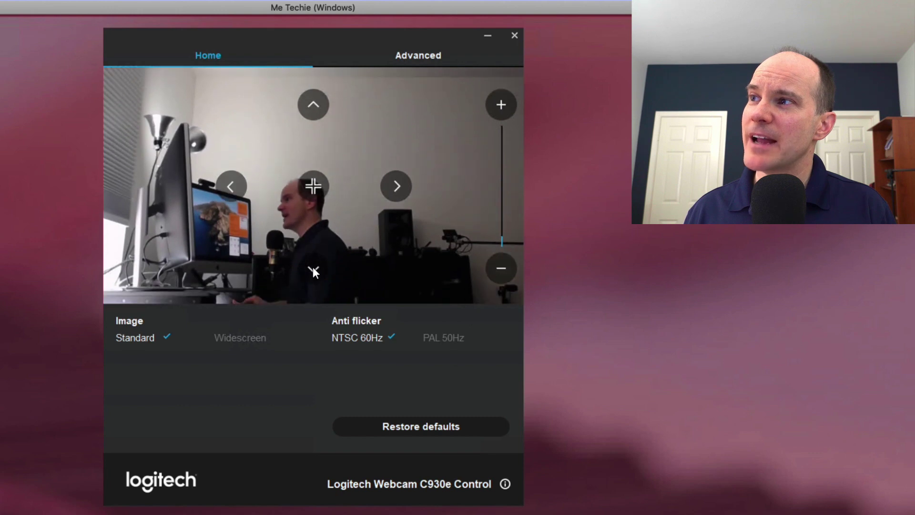
{"action": "left_click", "coordinate": [395, 186]}
{"action": "left_click", "coordinate": [395, 187]}
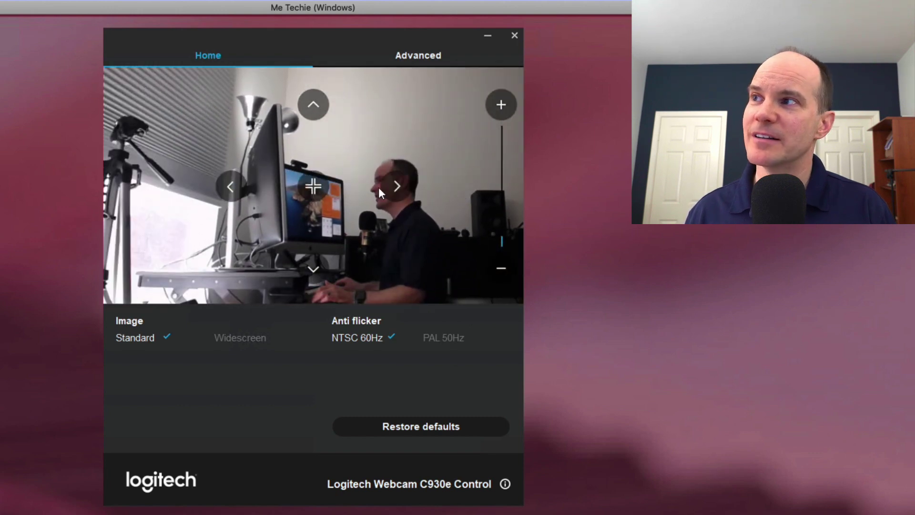
{"action": "left_click", "coordinate": [405, 186]}
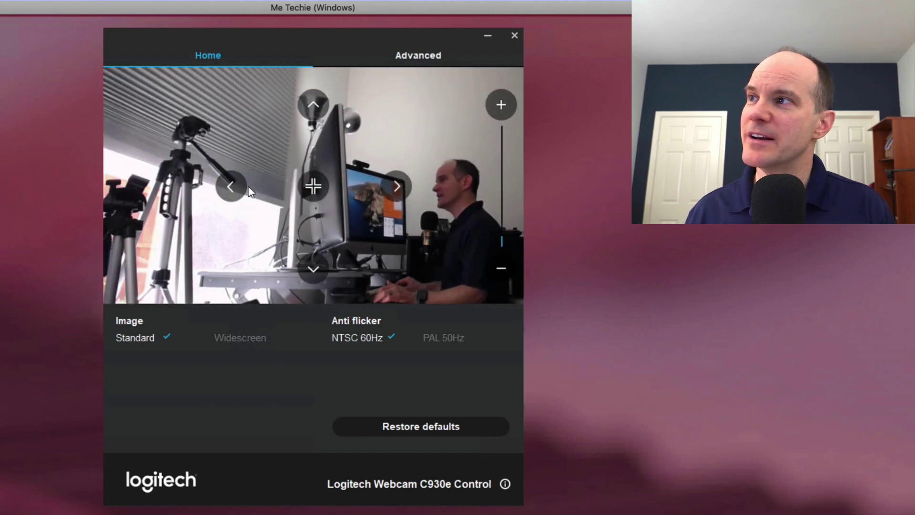
{"action": "left_click", "coordinate": [231, 186]}
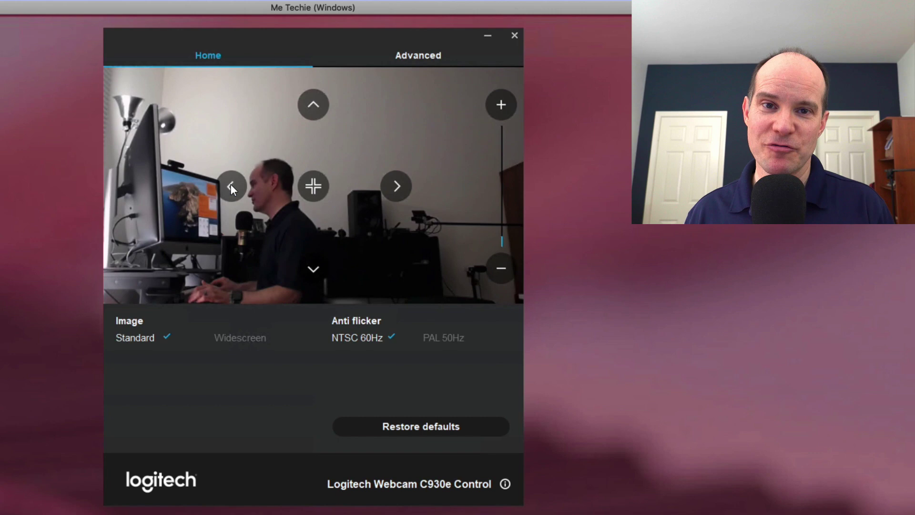
{"action": "left_click", "coordinate": [231, 186]}
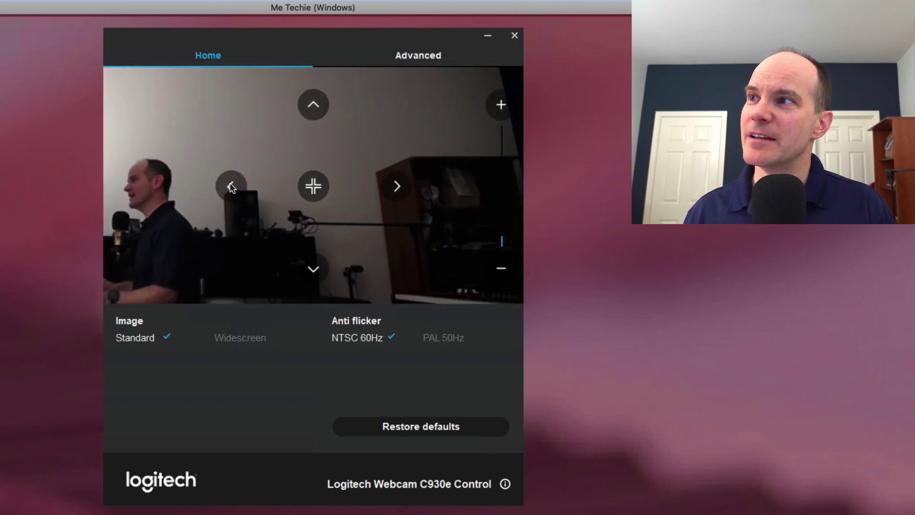
{"action": "left_click", "coordinate": [399, 186]}
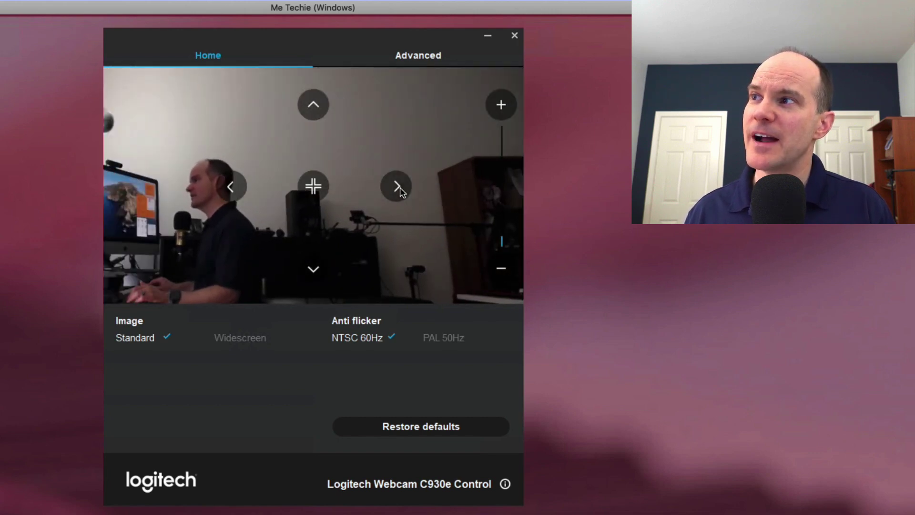
{"action": "left_click", "coordinate": [399, 187]}
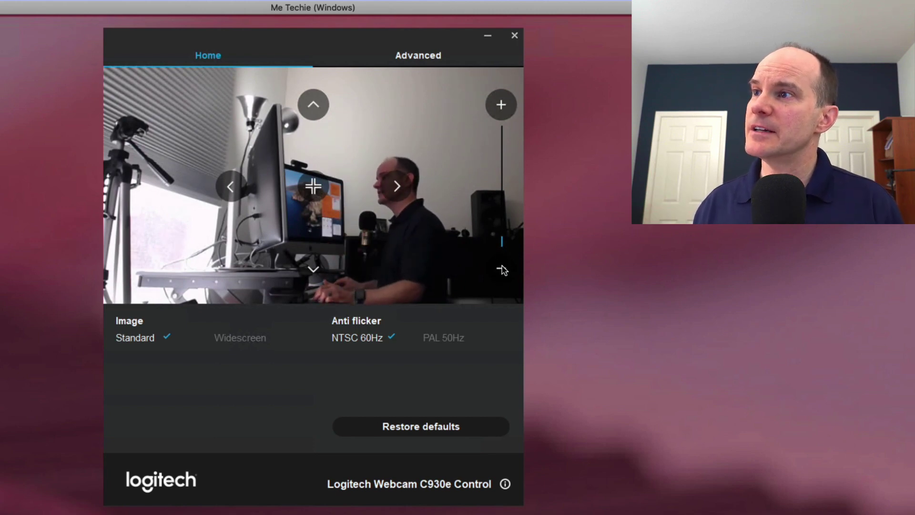
- Zoom in several more steps, panning to keep the man at the desk framed
{"action": "left_click", "coordinate": [506, 106]}
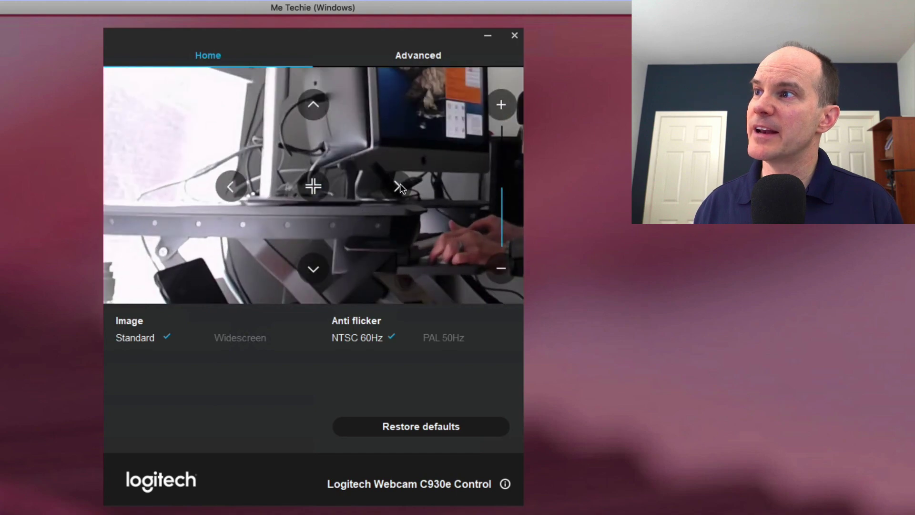
{"action": "left_click", "coordinate": [399, 186]}
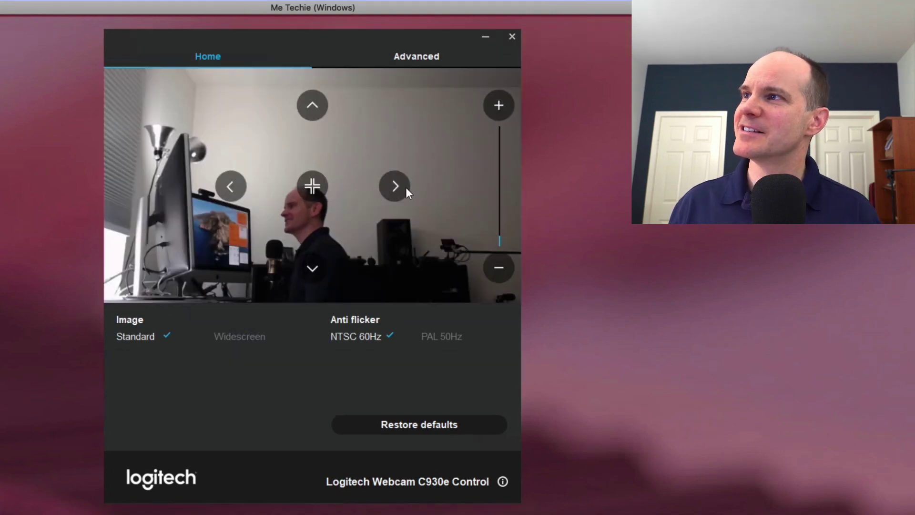
{"action": "left_click", "coordinate": [499, 104]}
{"action": "left_click", "coordinate": [499, 105]}
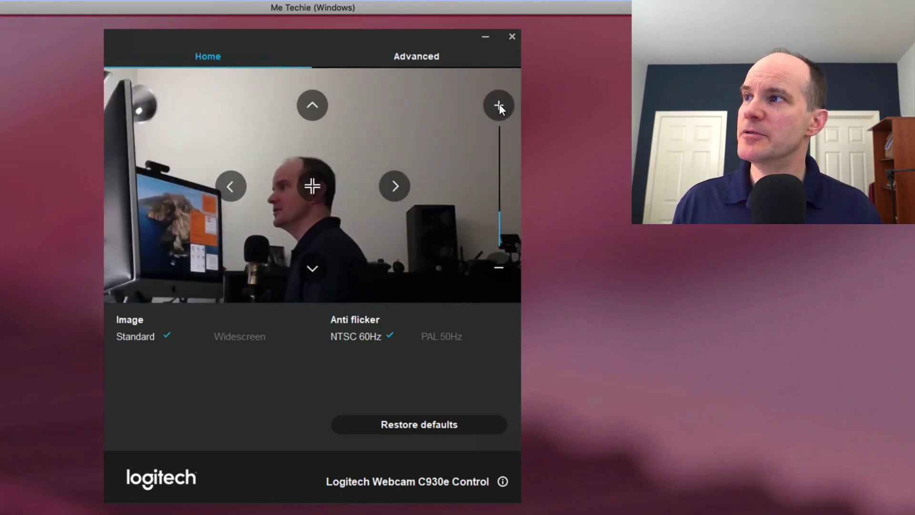
{"action": "left_click", "coordinate": [499, 105]}
{"action": "left_click", "coordinate": [499, 104]}
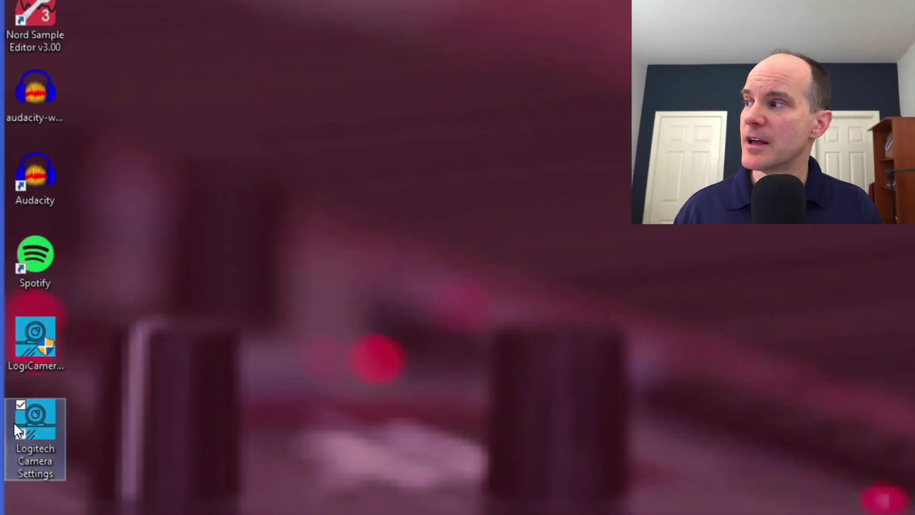
- Relaunch Logitech Camera Settings from the desktop and restore the webcam defaults for the full-room view
{"action": "double_click", "coordinate": [26, 425]}
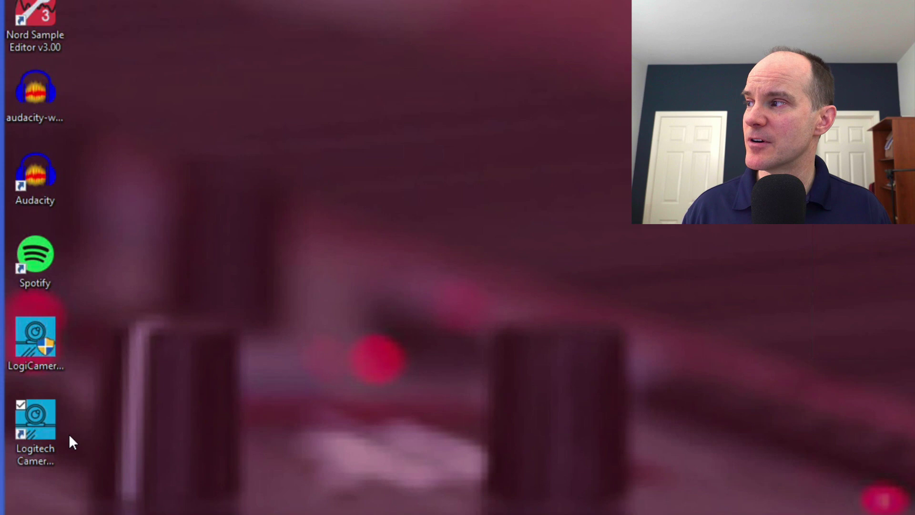
{"action": "double_click", "coordinate": [44, 415]}
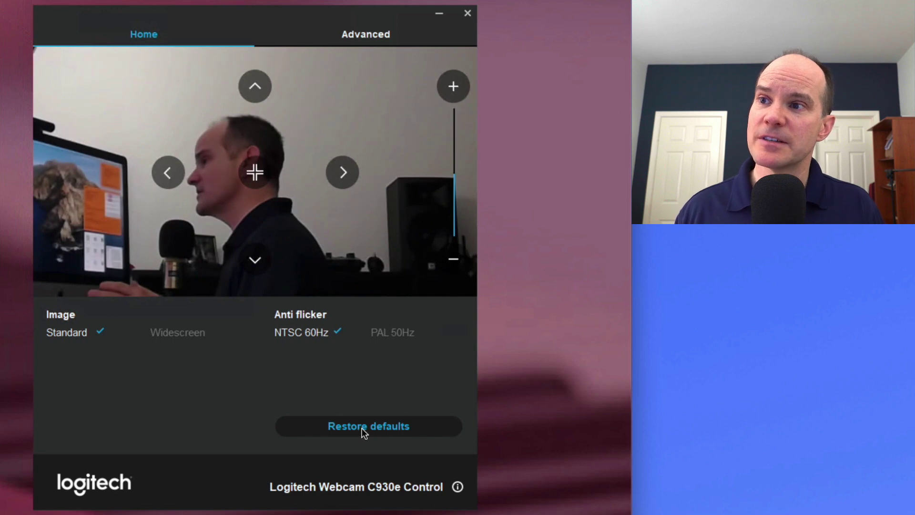
{"action": "left_click", "coordinate": [421, 434]}
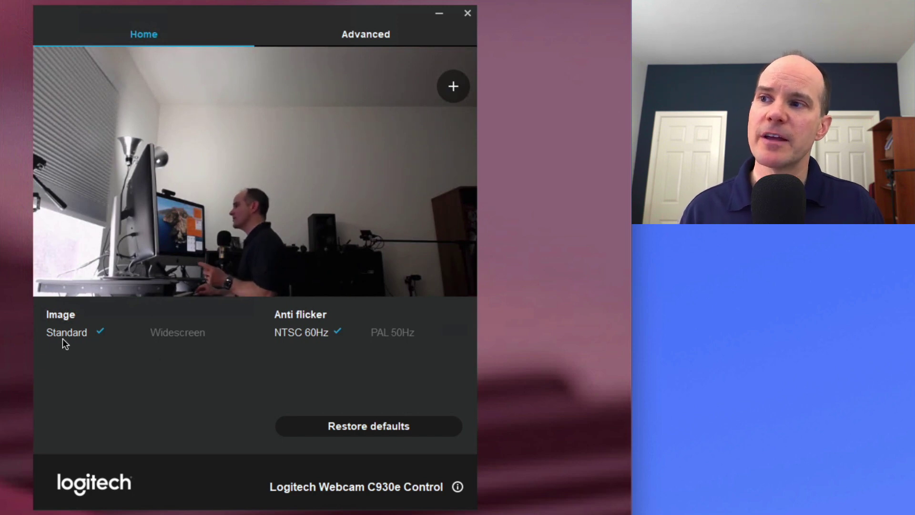
- Try the Widescreen image option, then zoom the webcam preview in three levels
{"action": "left_click", "coordinate": [188, 333]}
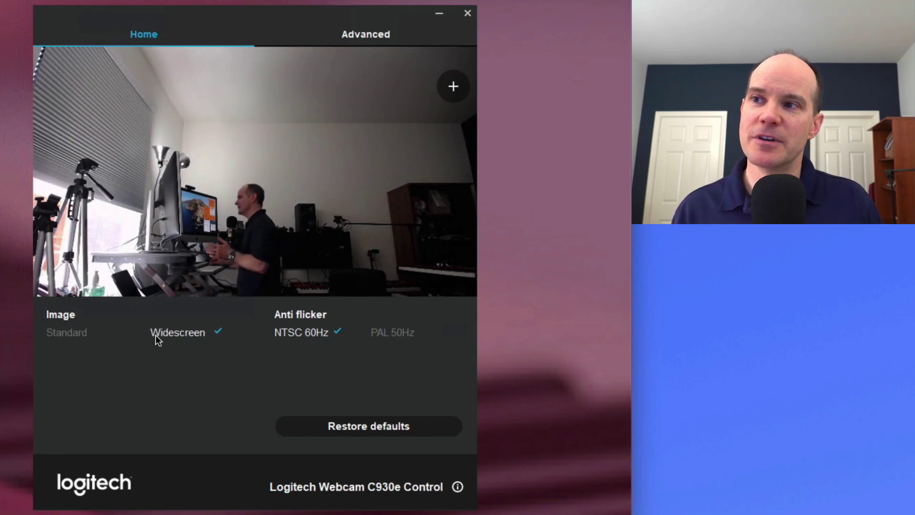
{"action": "left_click", "coordinate": [455, 87]}
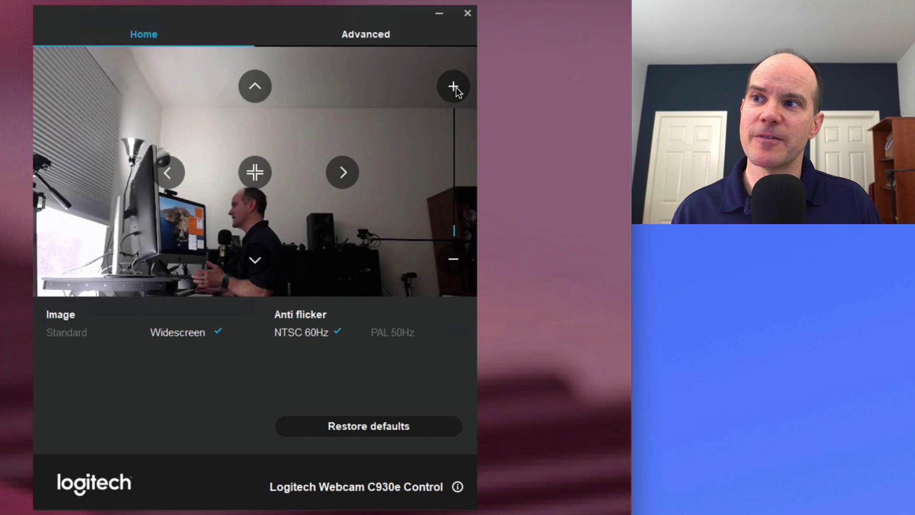
{"action": "left_click", "coordinate": [460, 87]}
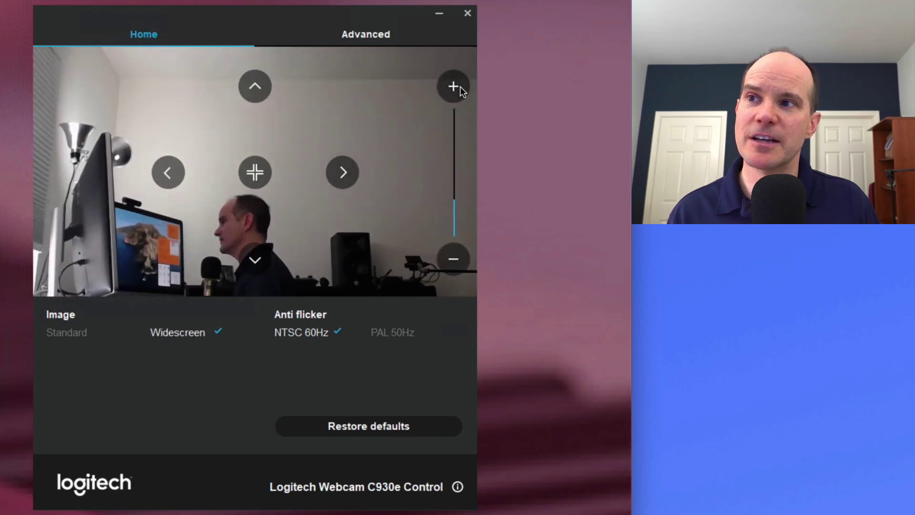
{"action": "left_click", "coordinate": [460, 87]}
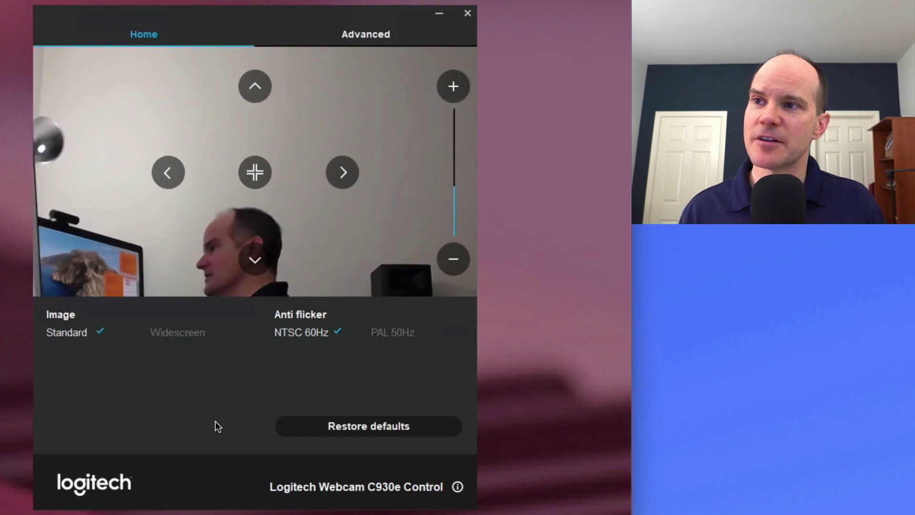
- Tilt the view up once, then down three times to frame the man's head and shoulders
{"action": "left_click", "coordinate": [253, 86]}
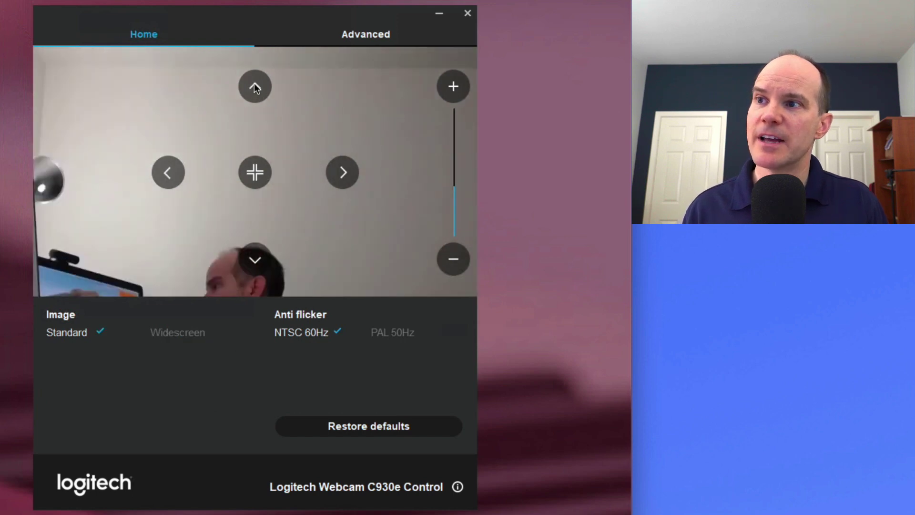
{"action": "left_click", "coordinate": [258, 262]}
{"action": "left_click", "coordinate": [258, 262]}
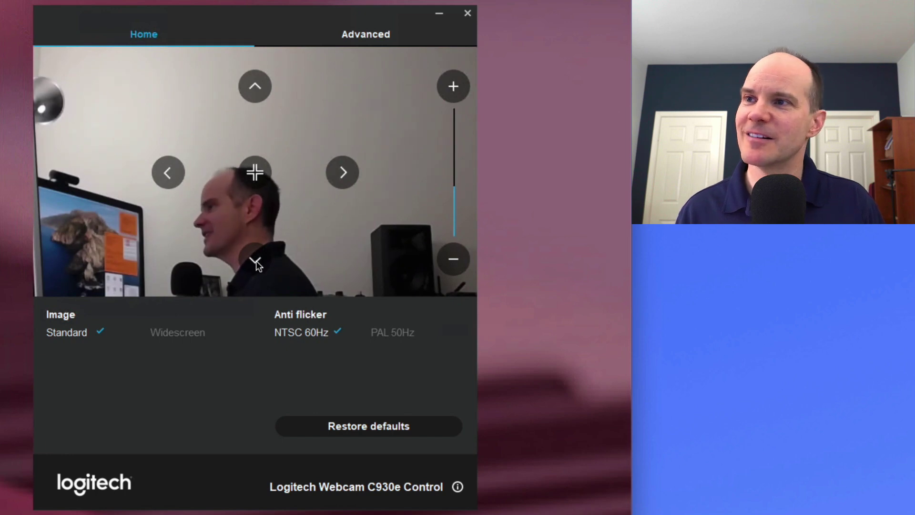
{"action": "left_click", "coordinate": [258, 263]}
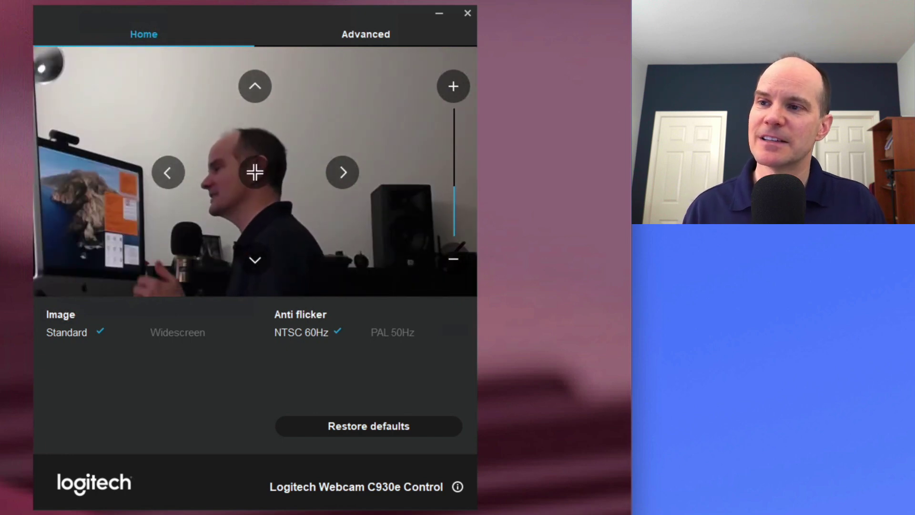